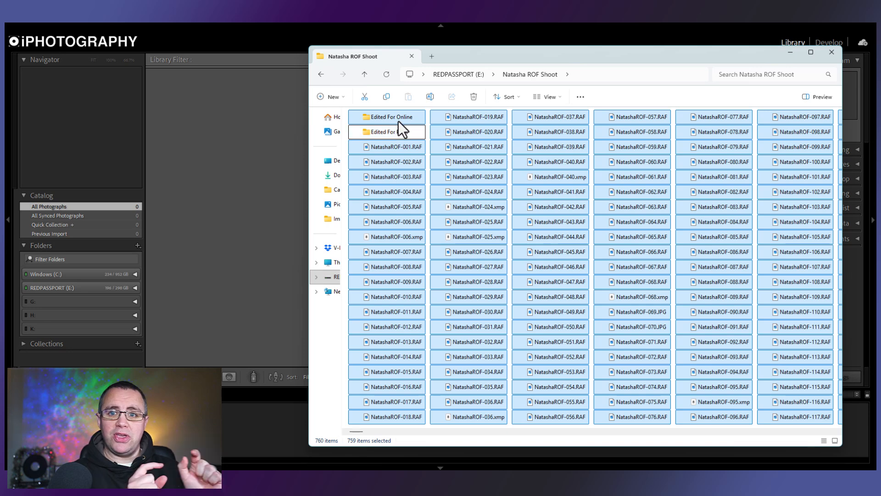
Exclude the Edited For Online folder from the selected shoot files and return to Lightroom Classic.
left_click(398, 120, "ctrl")
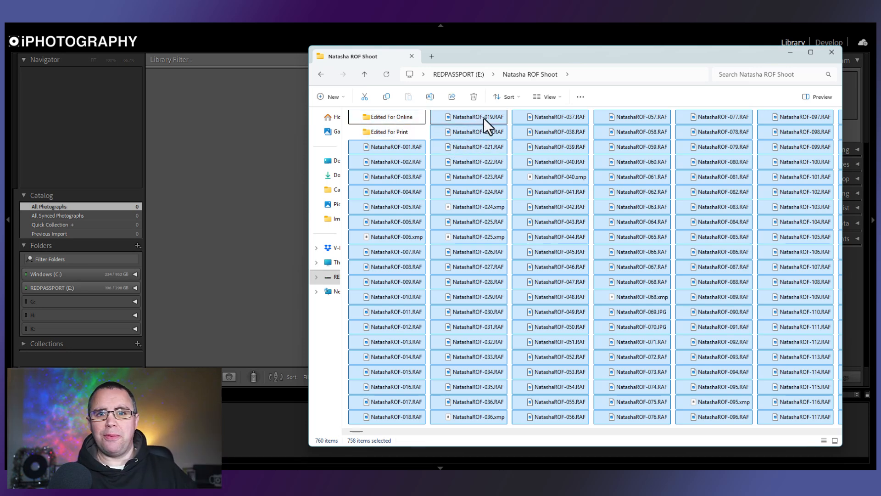
left_click(223, 135)
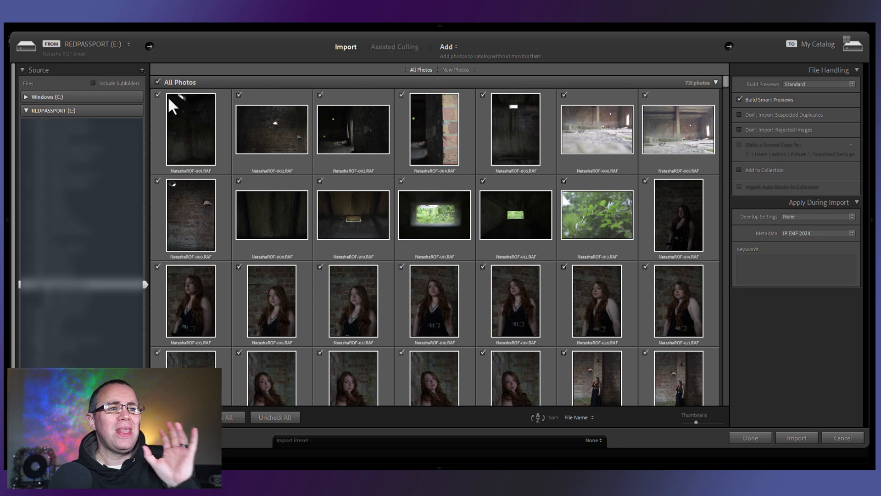
Try leaving photos 026 and 027 out of the import selection, restoring each one to it.
scroll(548, 199, "down", 2)
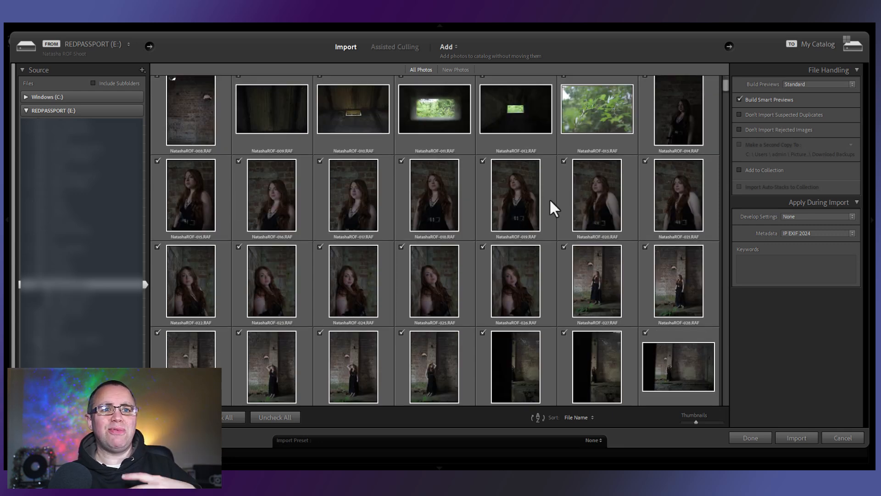
left_click(564, 247)
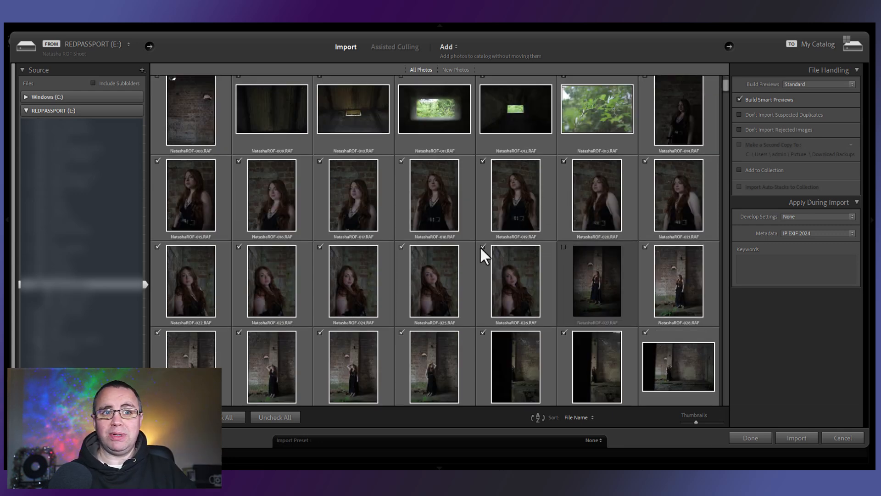
left_click(482, 247)
left_click(482, 246)
left_click(565, 247)
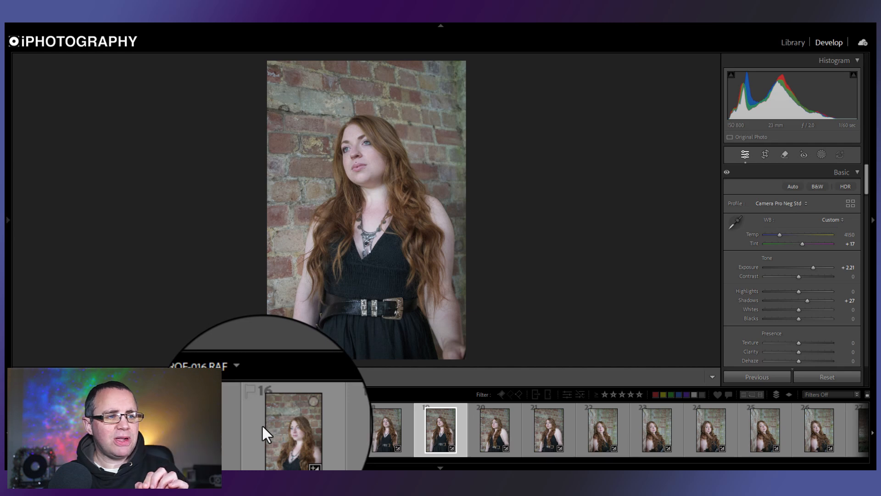
Compare the similar portraits in the filmstrip and give photo 019 a five-star rating.
left_click(258, 415)
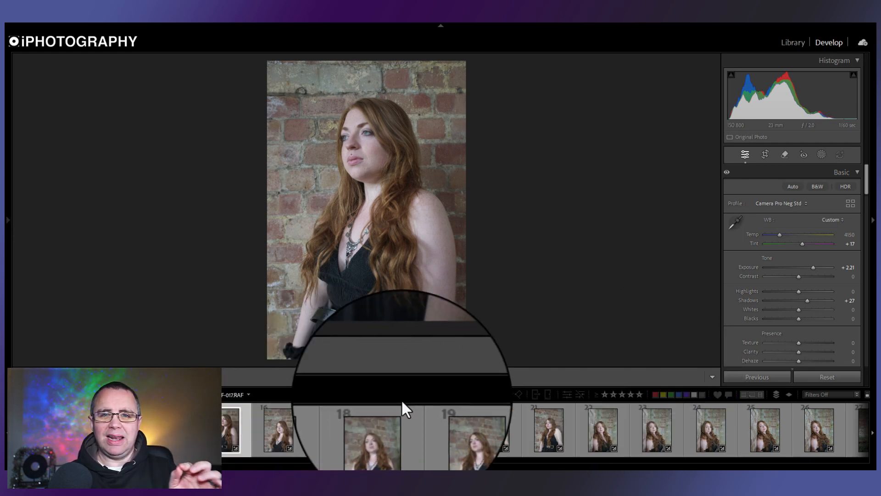
left_click(171, 429)
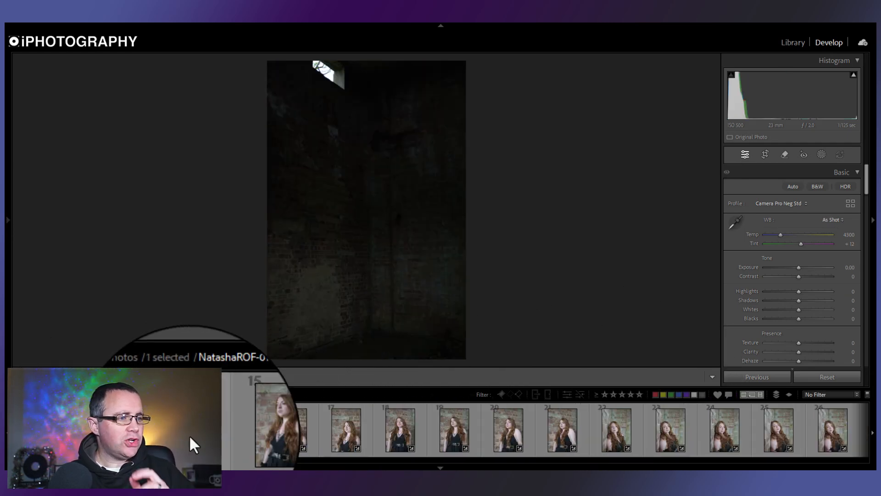
left_click(390, 426)
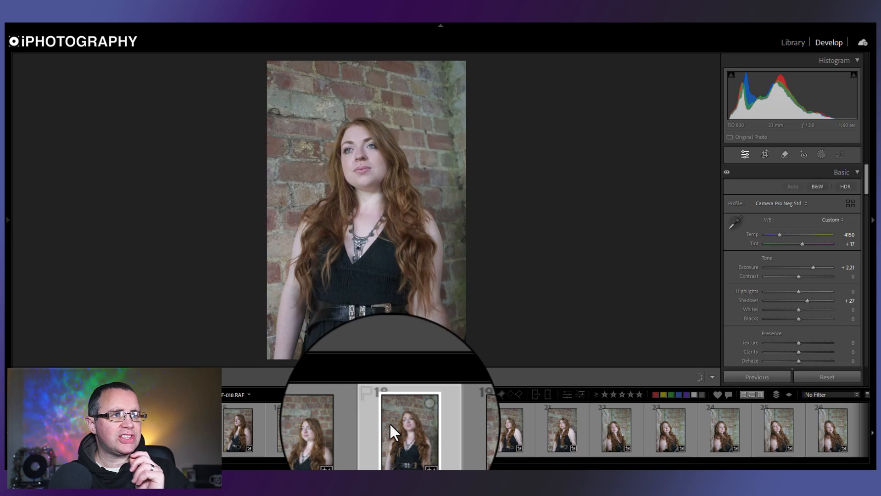
left_click(442, 421)
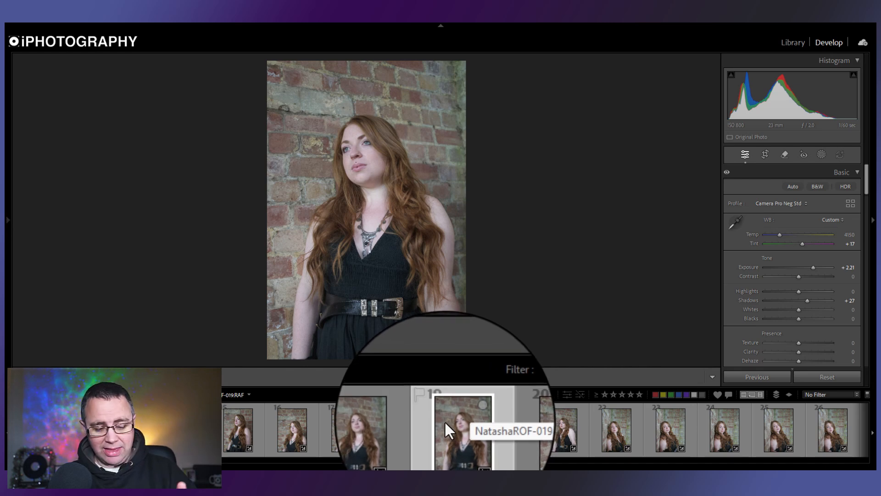
right_click(444, 421)
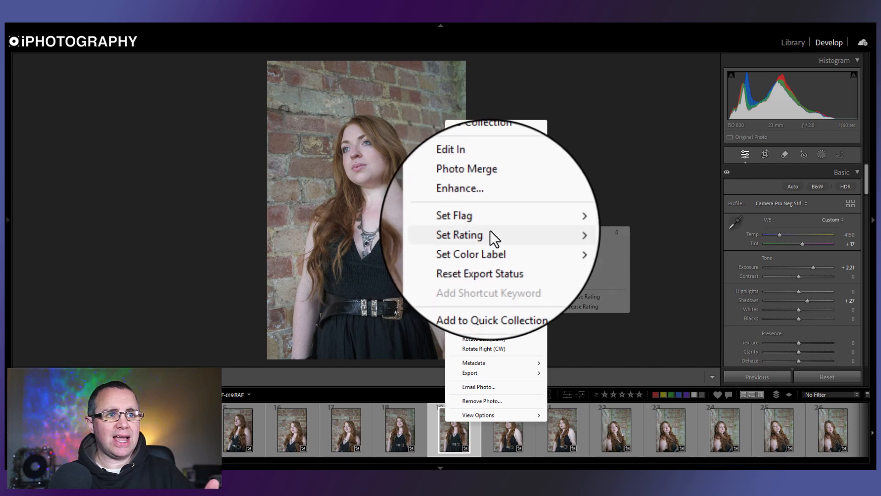
mouse_move(492, 227)
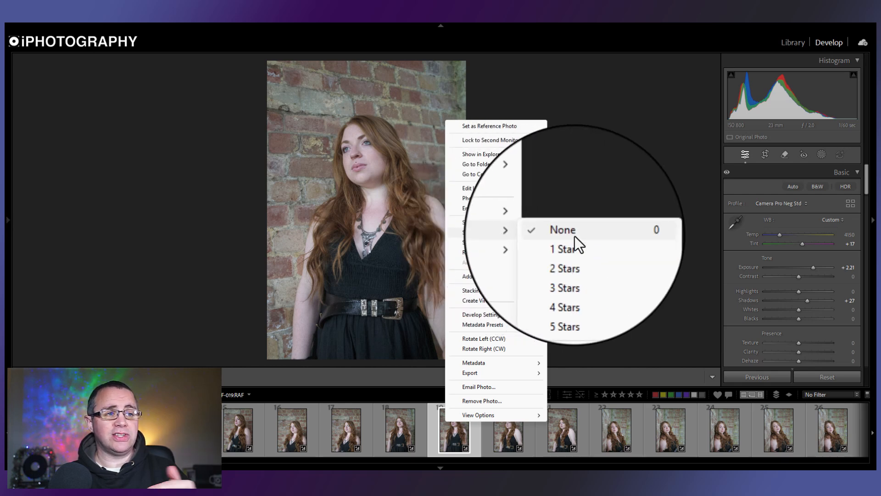
left_click(578, 283)
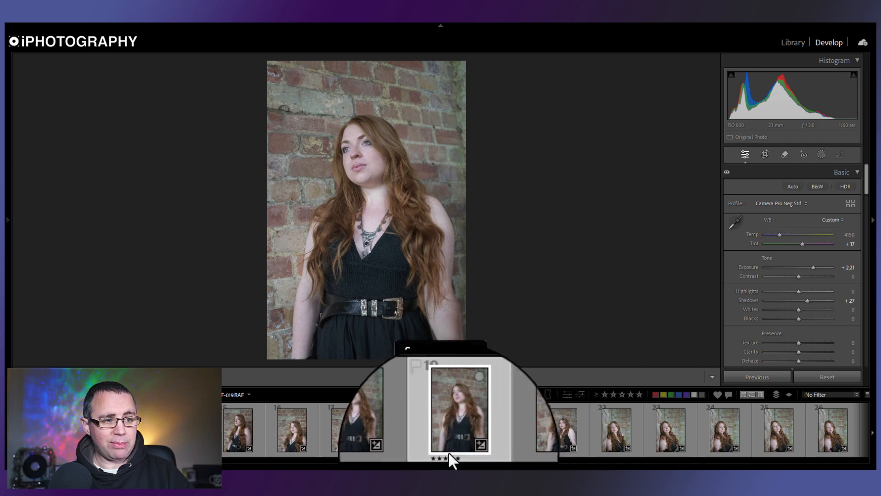
Rate photos 021 and 024 with four stars and photos 022 and 023 with five stars.
left_click(553, 430)
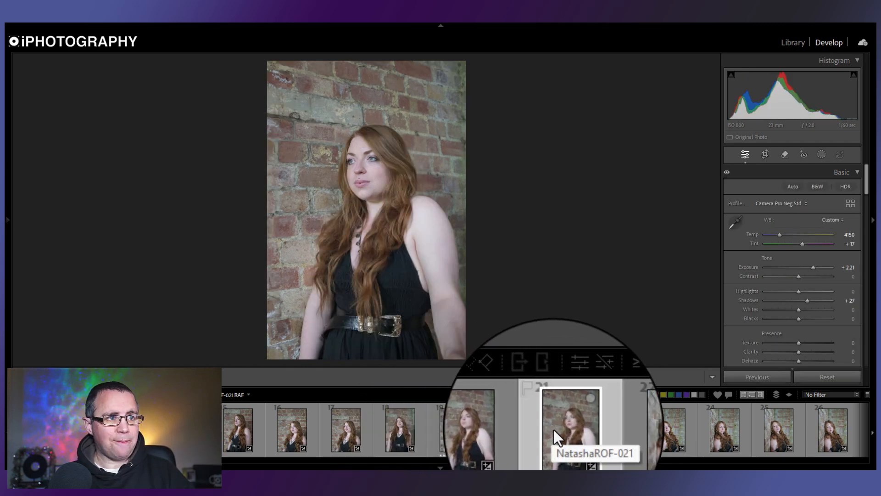
key("4")
left_click(613, 426)
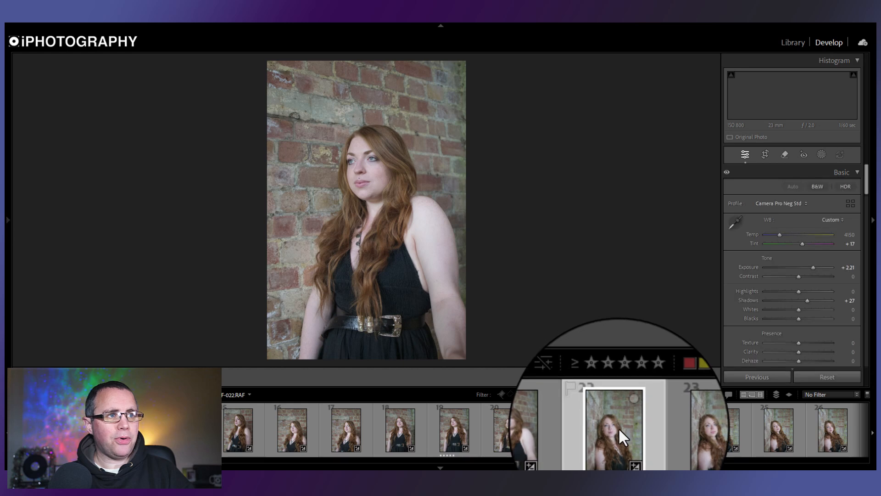
key("5")
left_click(663, 427)
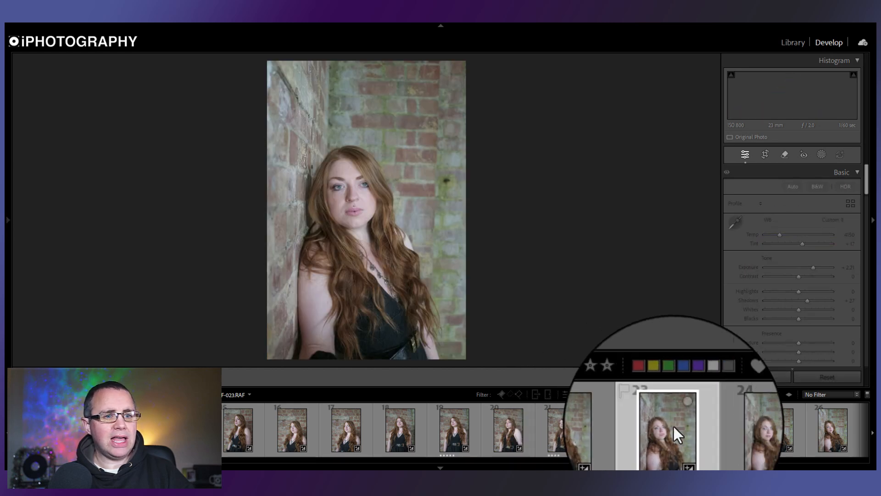
key("5")
left_click(718, 434)
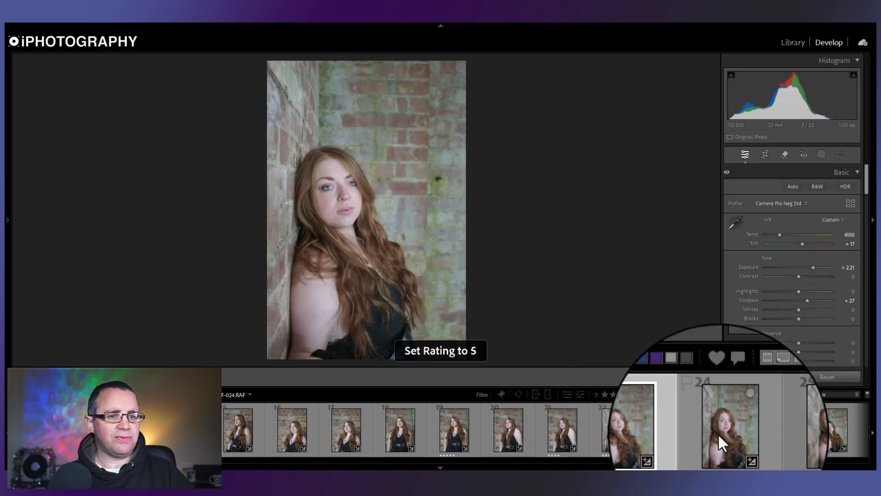
key("4")
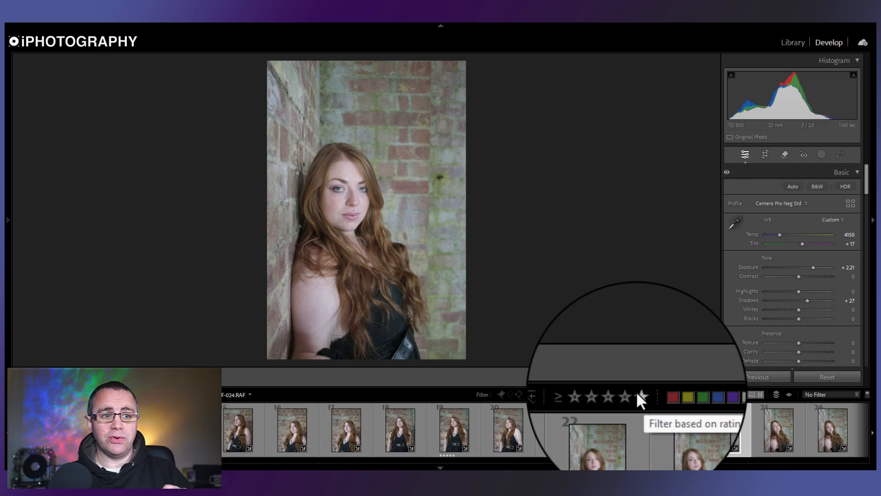
Filter the filmstrip by five stars and by four or more stars, clearing the rating filter after checking.
left_click(637, 395)
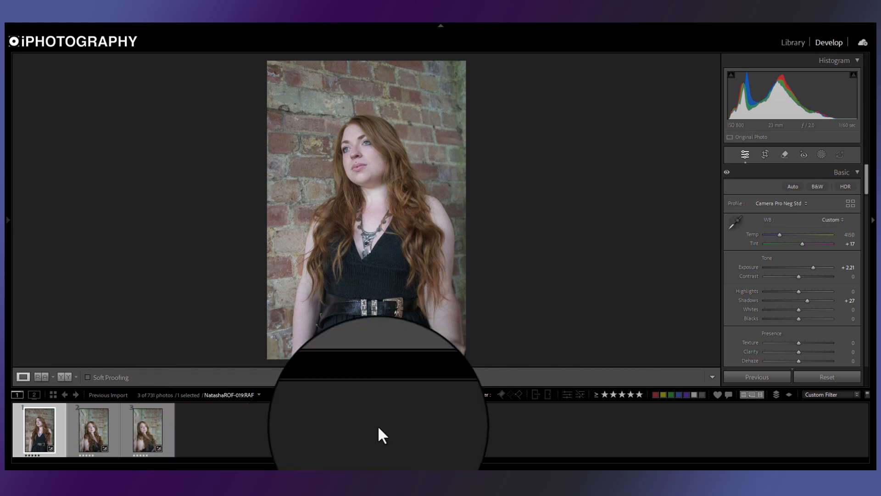
left_click(632, 393)
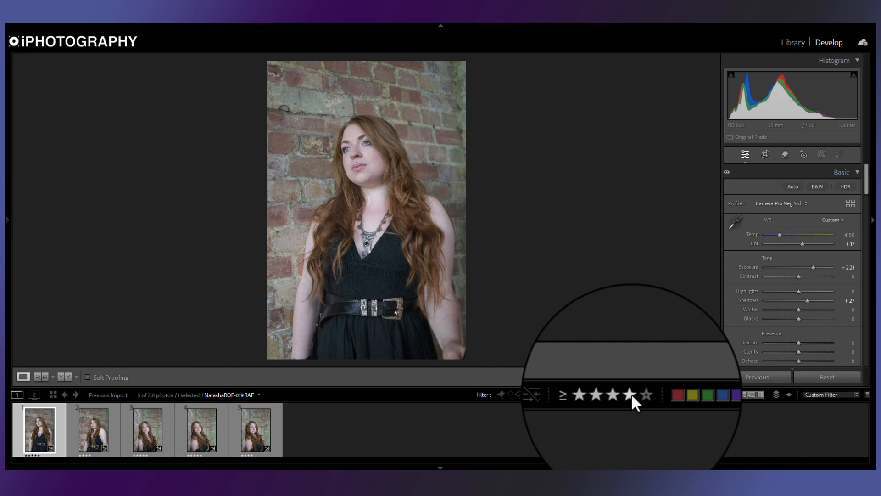
left_click(628, 393)
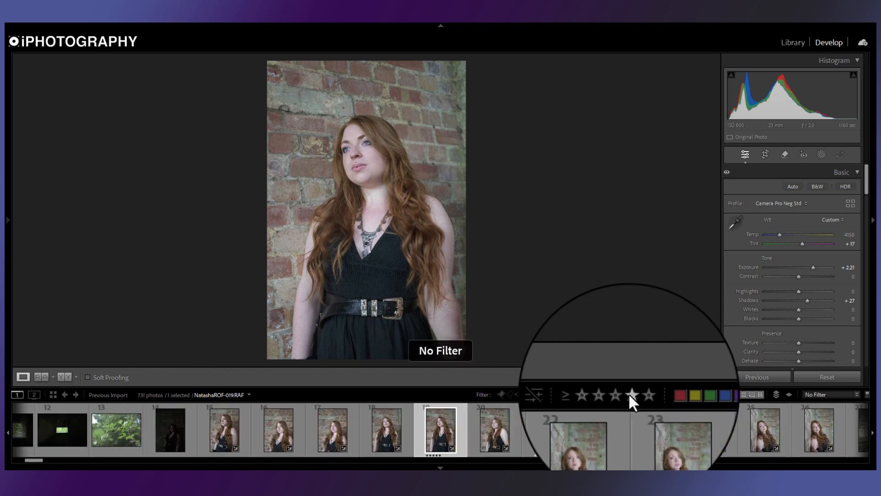
left_click(637, 392)
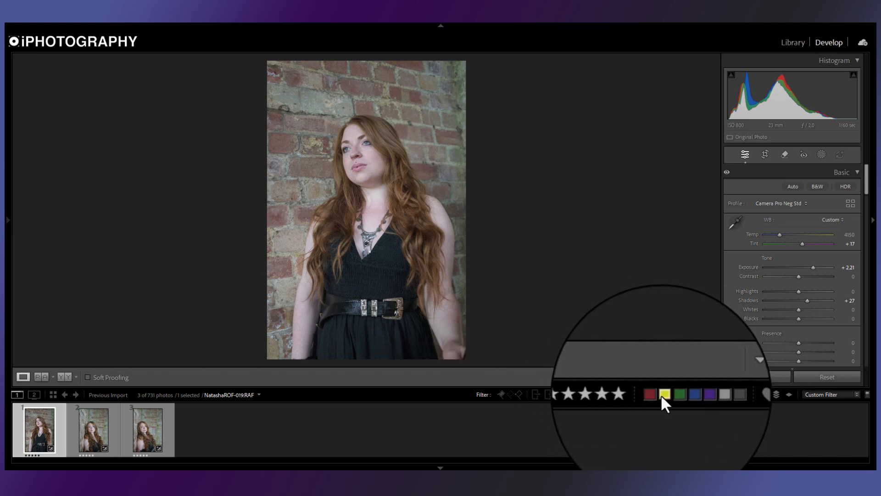
left_click(638, 393)
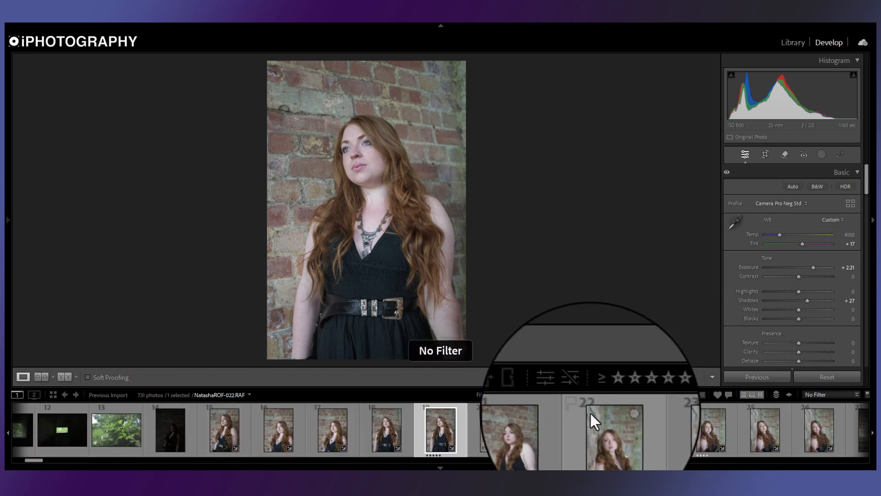
Assign the red color label to photo 020 in the filmstrip.
left_click(486, 425)
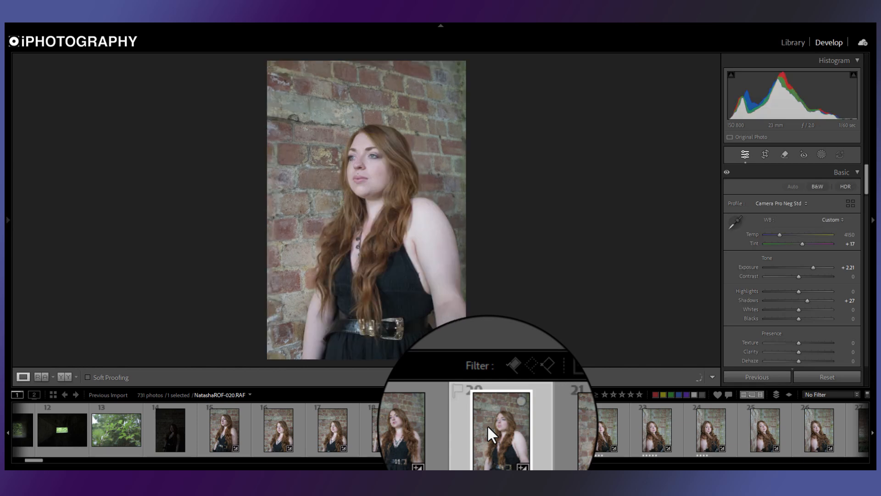
right_click(487, 425)
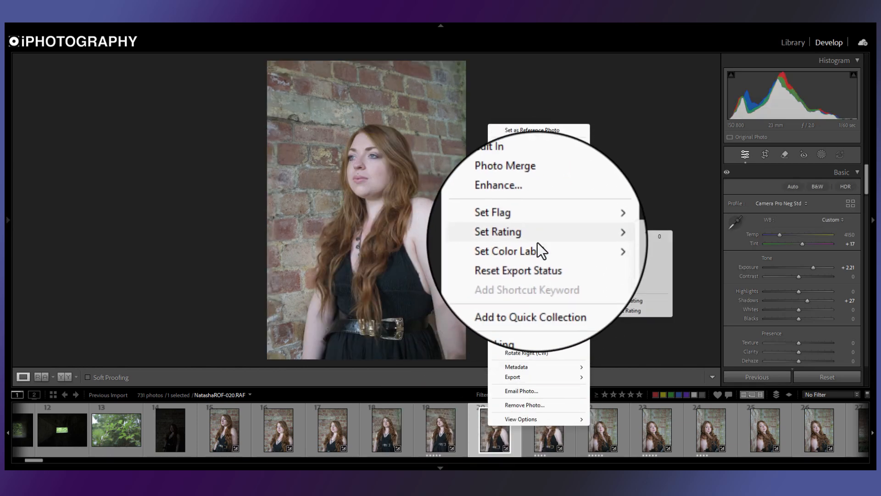
mouse_move(539, 245)
left_click(610, 246)
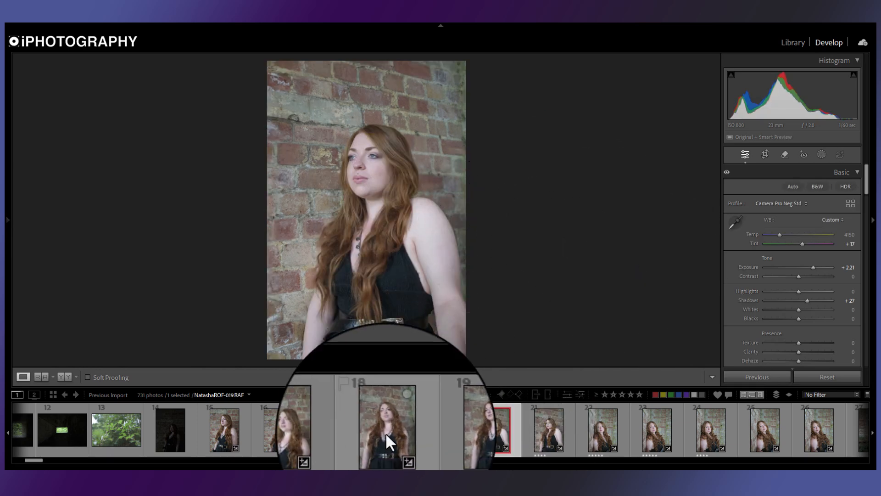
Assign the yellow color label to photo 025 in the filmstrip.
left_click(753, 425)
right_click(753, 425)
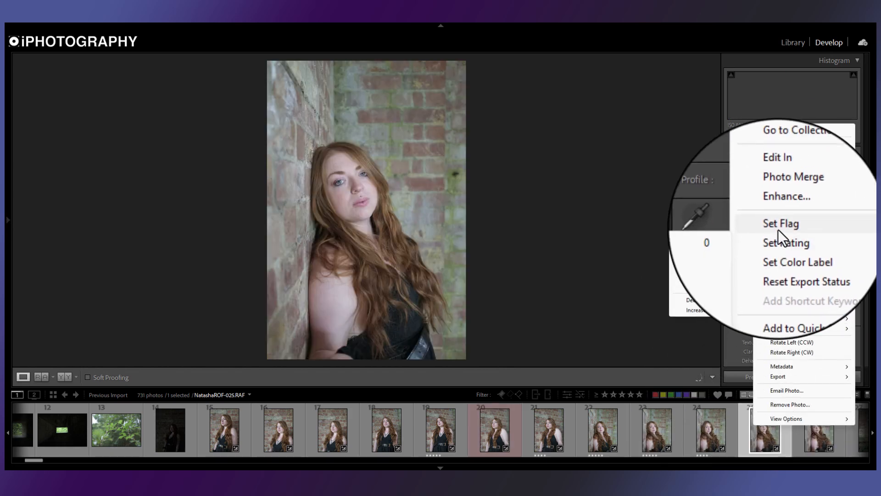
mouse_move(780, 247)
left_click(719, 258)
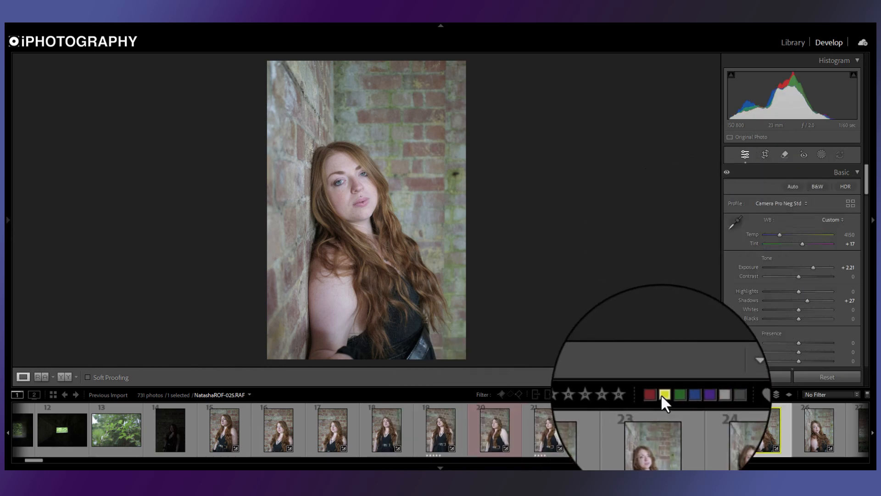
Filter the filmstrip by the red label and by the yellow label, clearing each filter after checking.
left_click(655, 394)
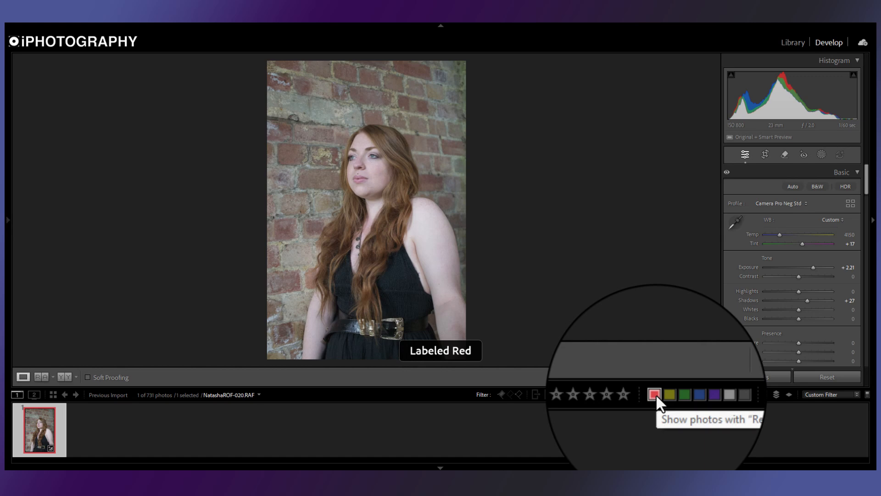
left_click(657, 394)
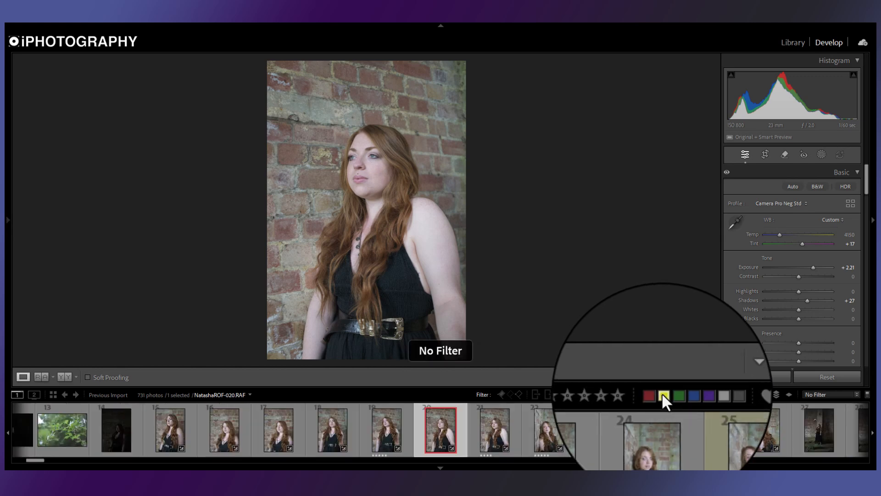
left_click(662, 393)
left_click(662, 393)
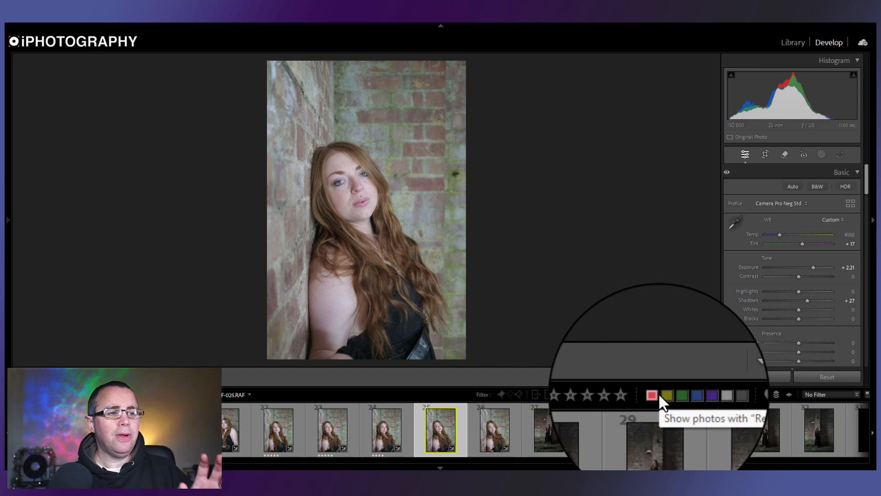
Filter the filmstrip to show only the five-star photos.
left_click(639, 395)
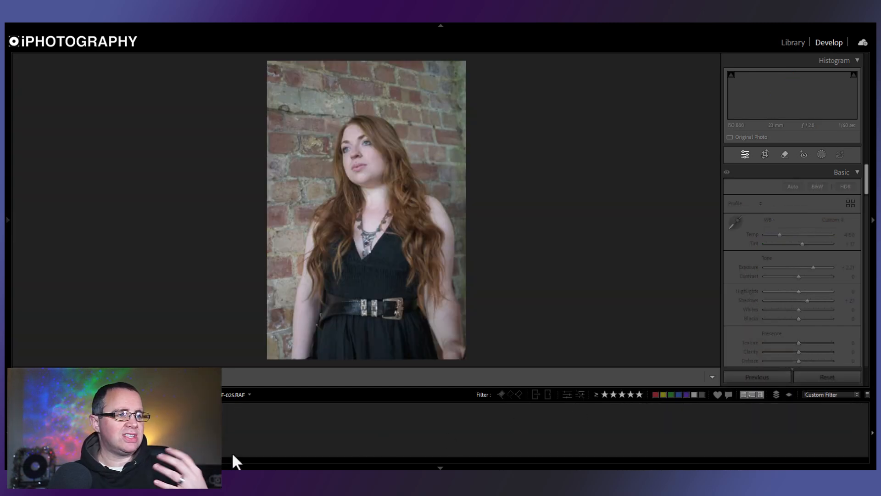